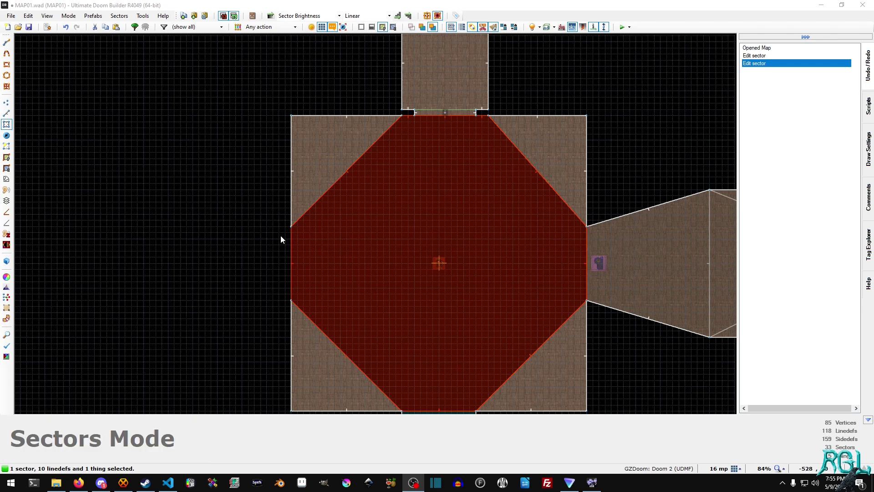
# Step: Draw a rectangular corridor sector extending west from the octagonal room's left opening, matching the width of that opening
pyautogui.click(190, 274)
pyautogui.hotkey('ctrl', 'shift', 'd')
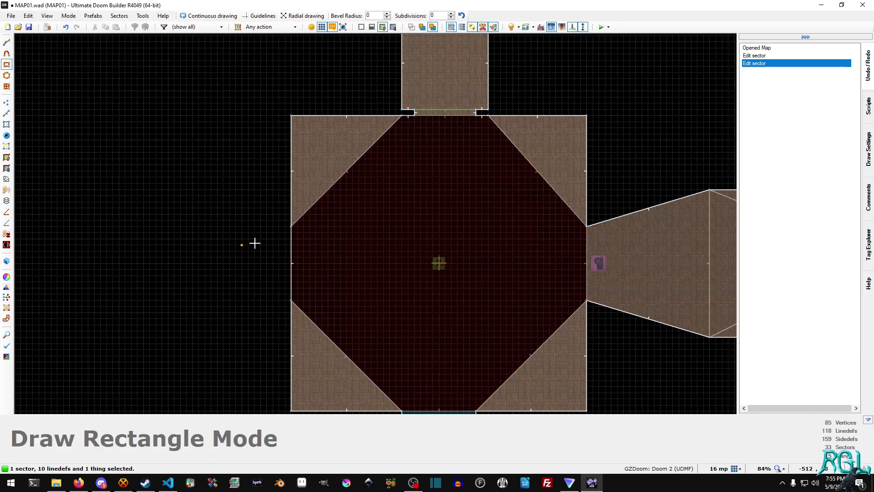
pyautogui.moveTo(284, 230)
pyautogui.mouseDown()
pyautogui.moveTo(160, 234)
pyautogui.moveTo(25, 273)
pyautogui.moveTo(6, 296)
pyautogui.moveTo(146, 300)
pyautogui.moveTo(92, 306)
pyautogui.mouseUp()
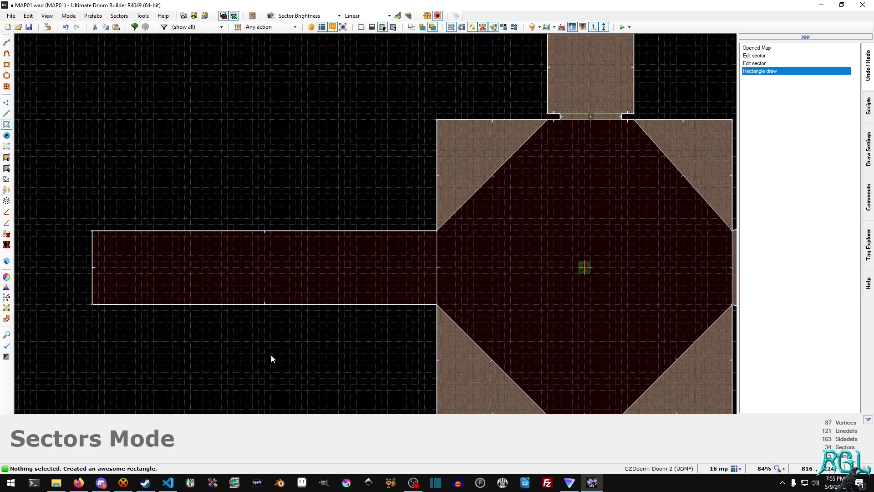
# Step: Reset the new corridor sector's ceiling, upper wall, things, lower wall and floor colors to their defaults
pyautogui.rightClick(243, 270)
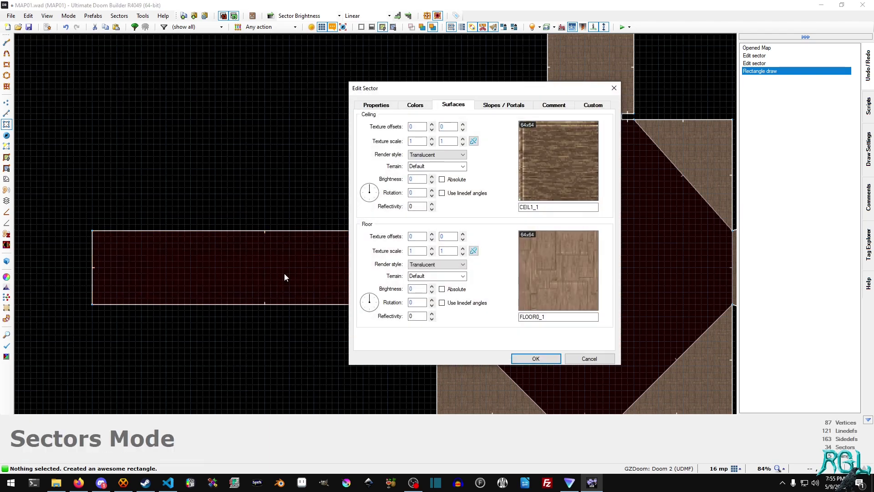
pyautogui.click(425, 109)
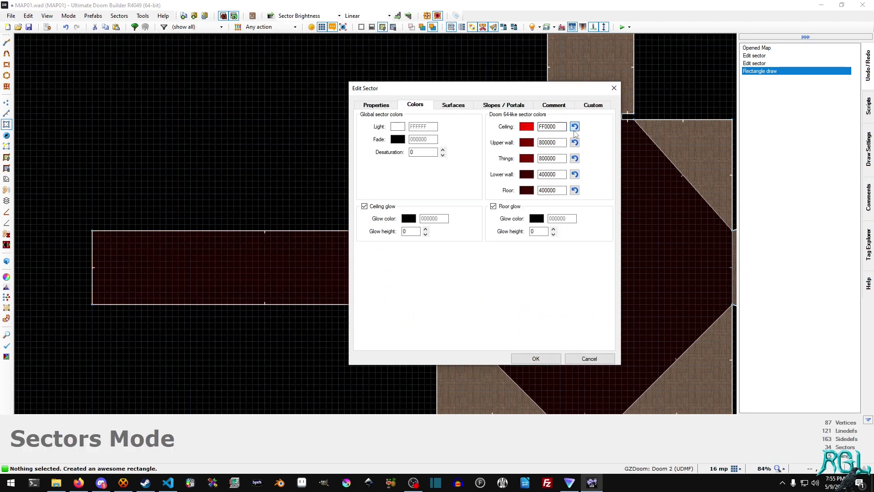
pyautogui.click(575, 127)
pyautogui.click(575, 159)
pyautogui.click(575, 142)
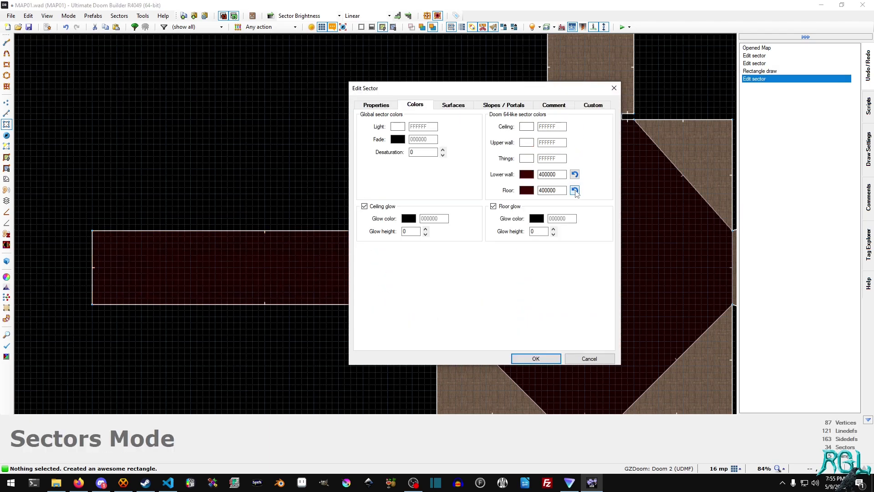
pyautogui.click(575, 175)
pyautogui.click(575, 190)
pyautogui.click(536, 358)
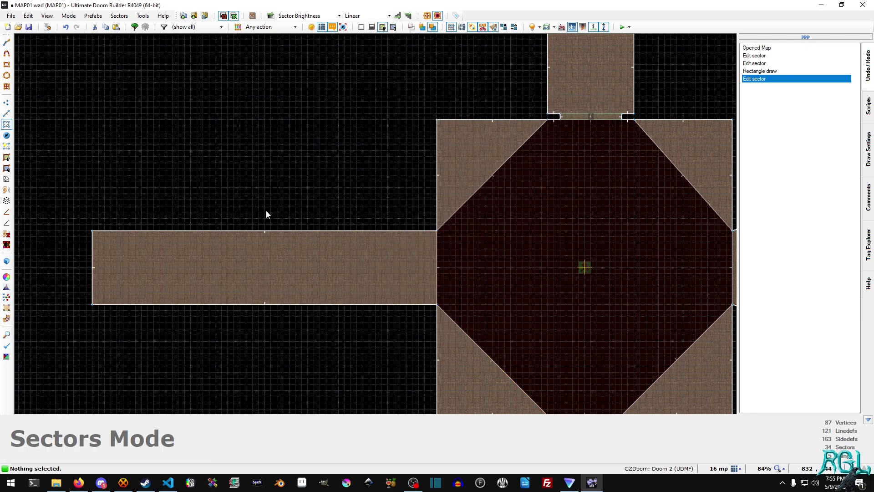
# Step: Draw a small, shallow rectangular doorway sector on the corridor's upper edge, near its middle
pyautogui.hotkey('shift', 'd')
pyautogui.moveTo(233, 230)
pyautogui.mouseDown()
pyautogui.moveTo(253, 218)
pyautogui.moveTo(307, 219)
pyautogui.mouseUp()
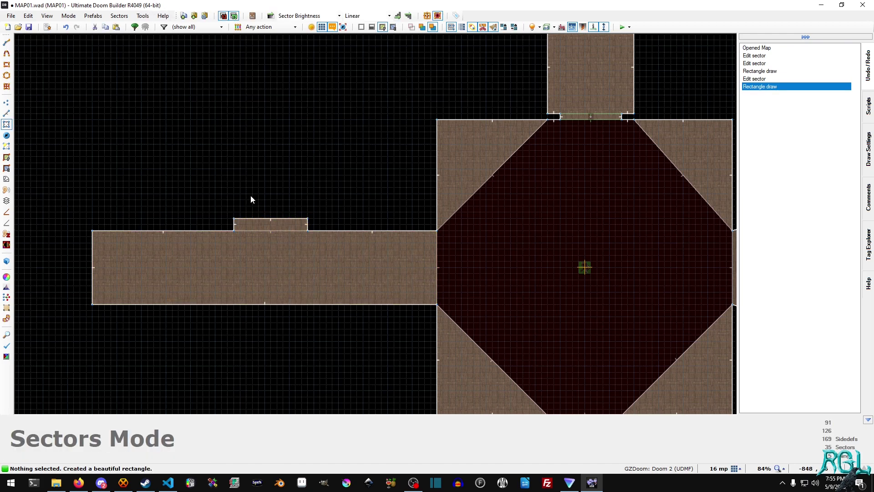
pyautogui.hotkey('ctrl', 'shift', 'd')
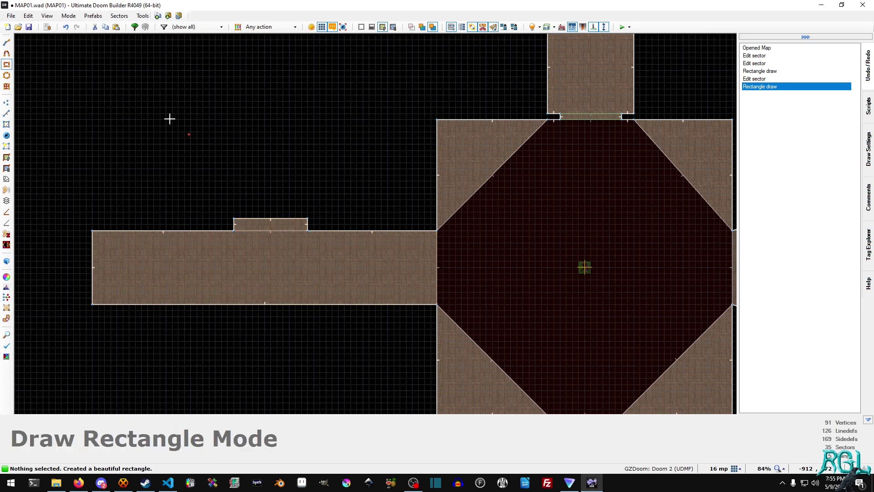
pyautogui.moveTo(309, 219); pyautogui.dragTo(92, 50)
pyautogui.press('l')
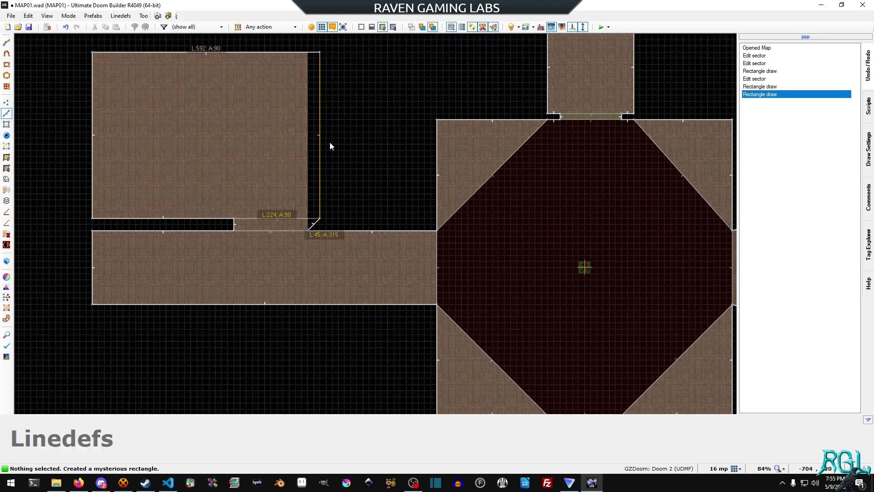
pyautogui.moveTo(329, 146); pyautogui.dragTo(409, 136)
pyautogui.hotkey('ctrl', 'z')
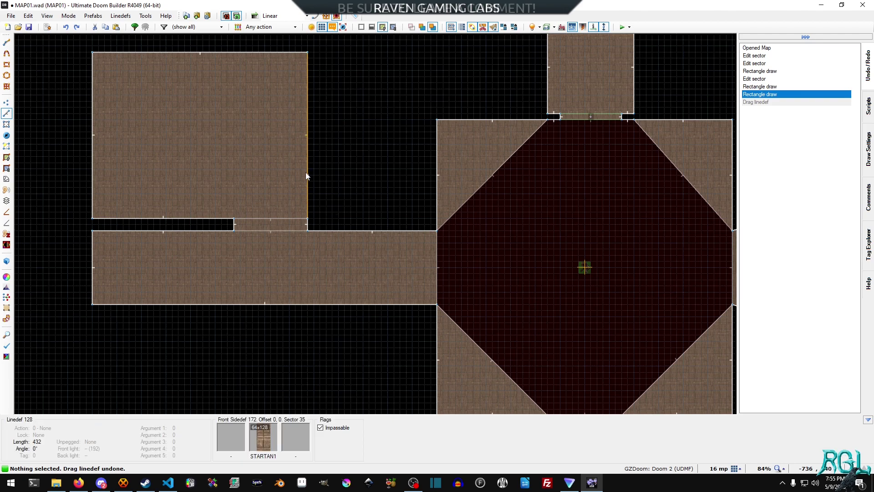
pyautogui.hotkey('ctrl', 'z')
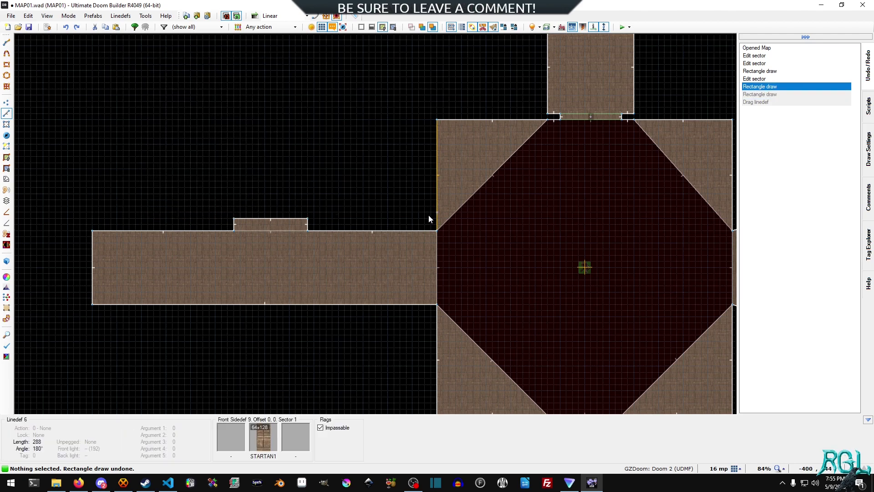
# Step: Draw a wide rectangular room above the doorway and a 64 by 64 square sector in its upper-left part
pyautogui.hotkey('ctrl', 'shift', 'd')
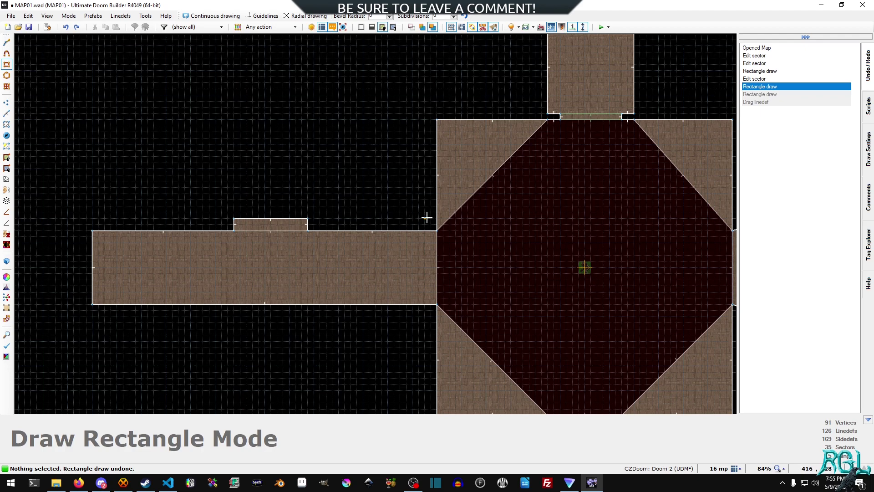
pyautogui.moveTo(427, 217)
pyautogui.mouseDown()
pyautogui.moveTo(382, 123)
pyautogui.moveTo(254, 111)
pyautogui.moveTo(82, 117)
pyautogui.moveTo(92, 41)
pyautogui.mouseUp()
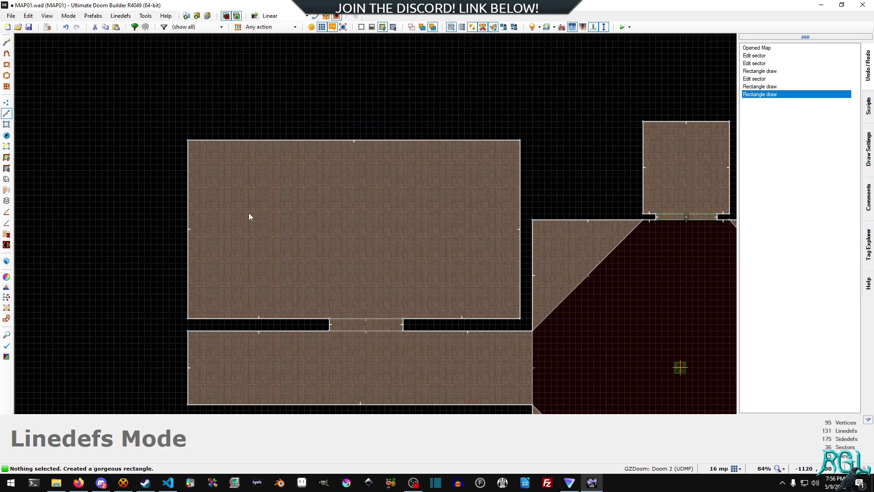
pyautogui.hotkey('ctrl', 'shift', 'd')
pyautogui.scroll(4, 241, 195)
pyautogui.scroll(-2, 258, 203)
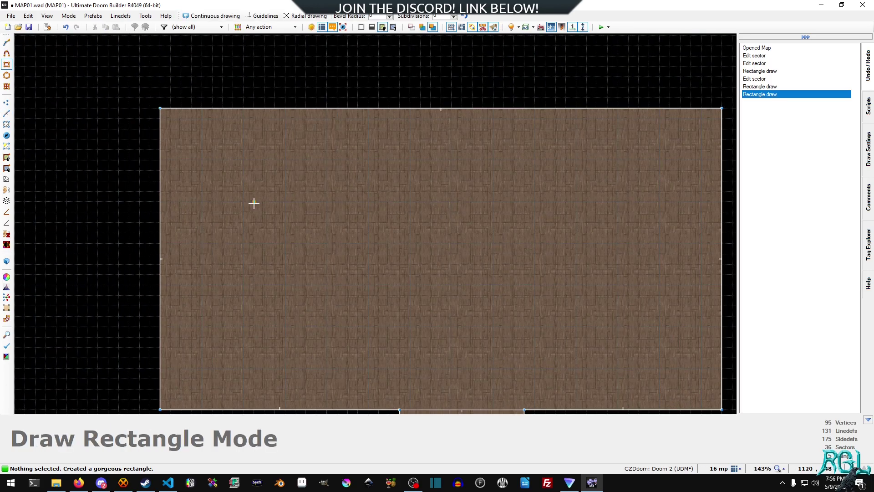
pyautogui.moveTo(243, 201)
pyautogui.mouseDown()
pyautogui.moveTo(289, 236)
pyautogui.moveTo(285, 243)
pyautogui.mouseUp()
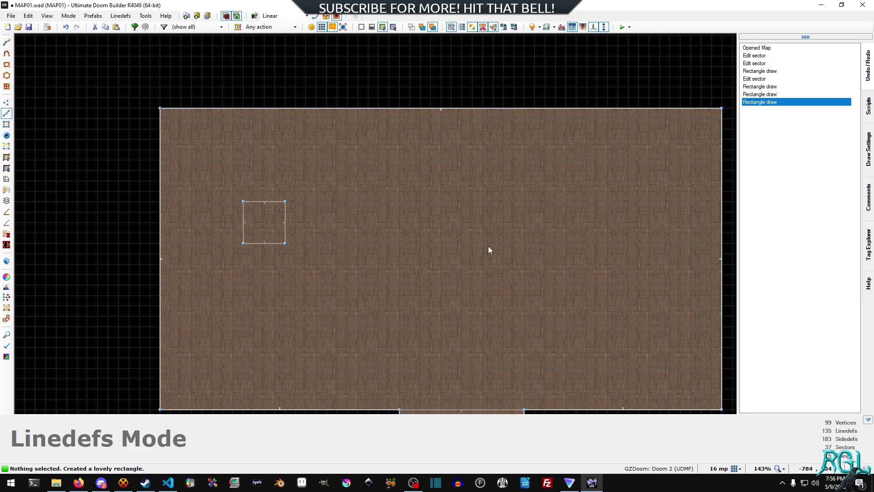
# Step: Copy the small square sector and paste a duplicate level with it on the room's right side
pyautogui.click(266, 222)
pyautogui.hotkey('ctrl', 'c')
pyautogui.hotkey('ctrl', 'v')
pyautogui.moveTo(375, 206); pyautogui.dragTo(628, 222)
pyautogui.press('Return')
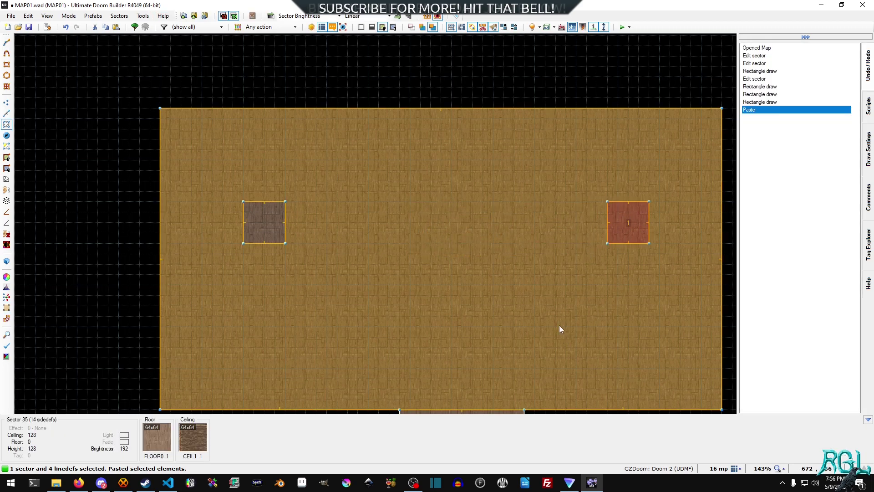
# Step: Paste two more copies of the square sector midway across the room, one in the lower half and one near the top
pyautogui.hotkey('ctrl', 'v')
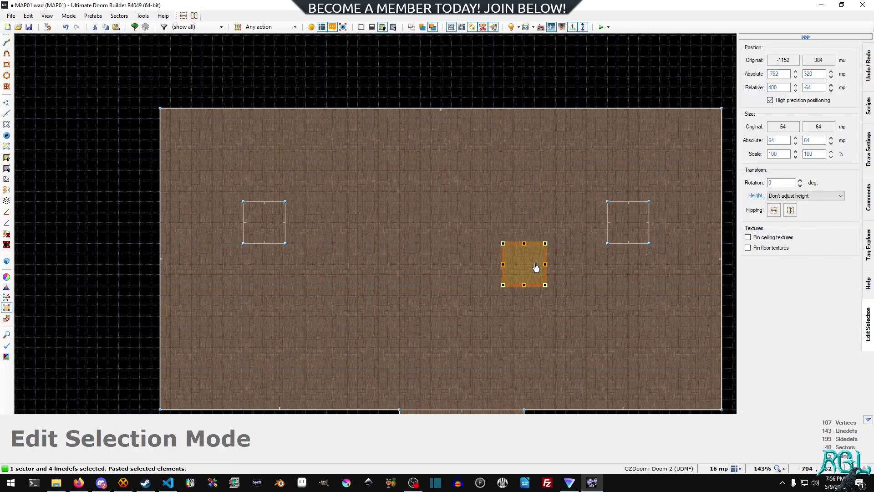
pyautogui.moveTo(534, 267); pyautogui.dragTo(442, 300)
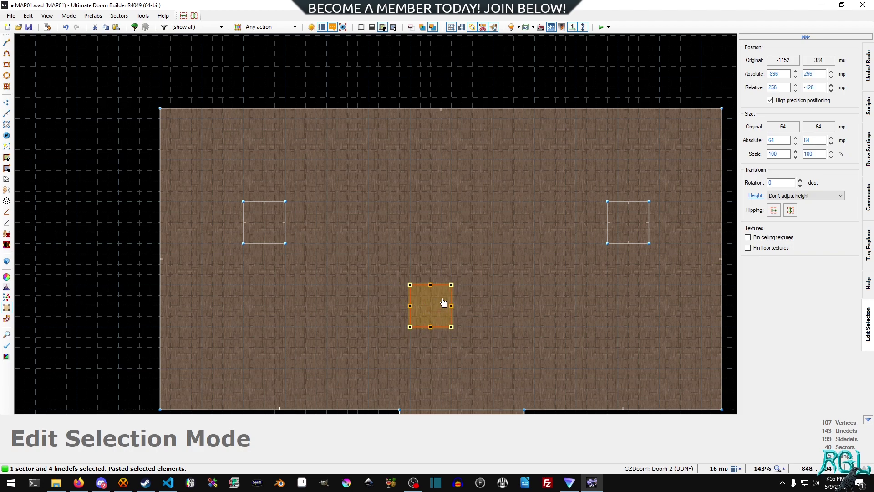
pyautogui.press('Return')
pyautogui.hotkey('ctrl', 'v')
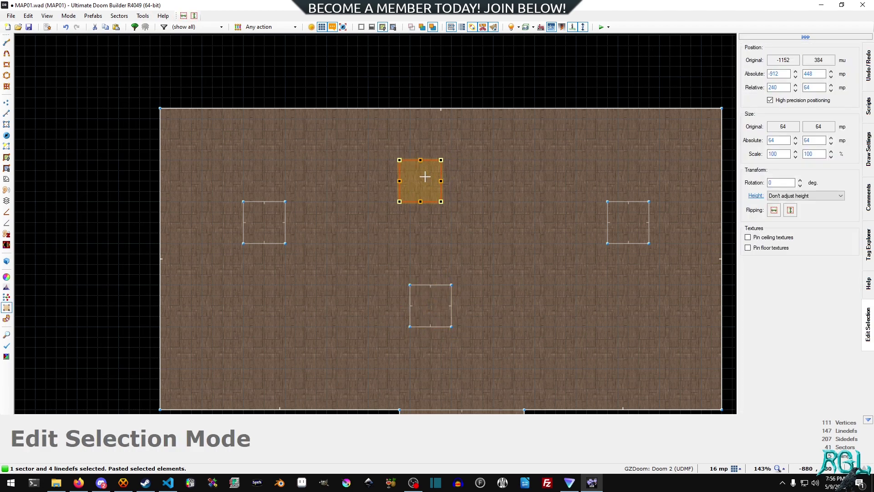
pyautogui.press('Return')
pyautogui.scroll(-4, 489, 258)
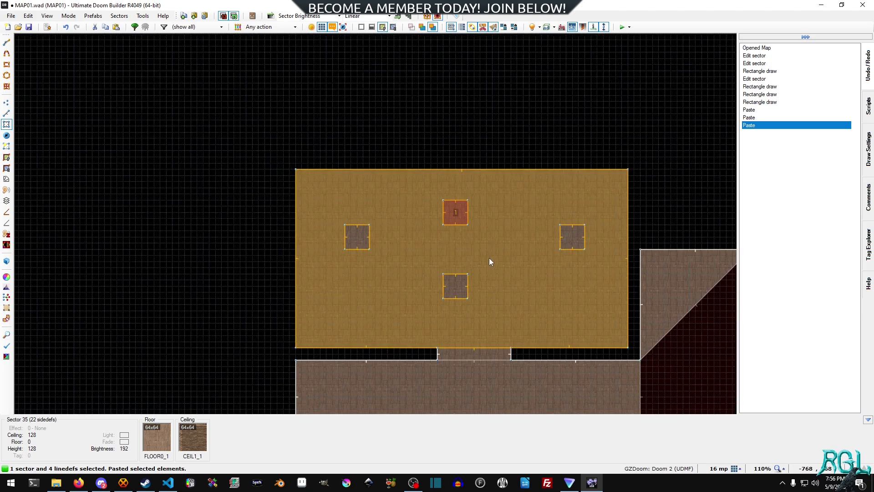
pyautogui.click(462, 223)
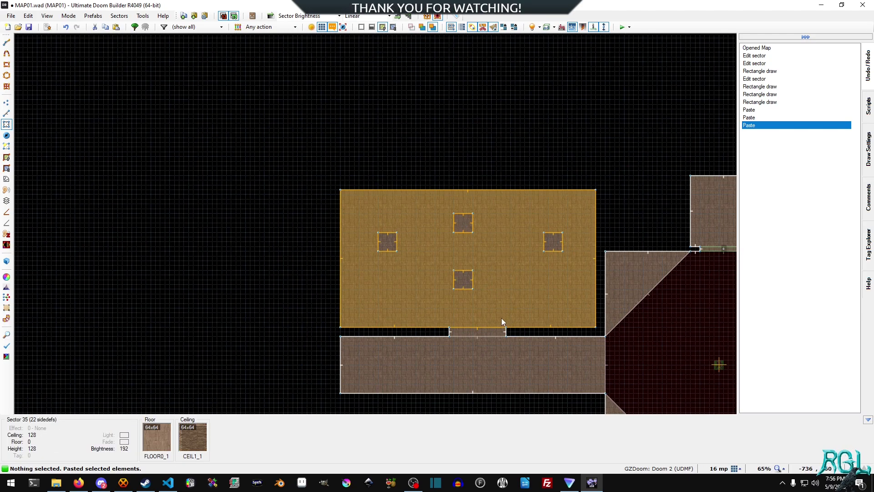
# Step: Select the four square sectors' floors in the 3D visual mode and raise them to a height of 128 as pillars
pyautogui.press('q')
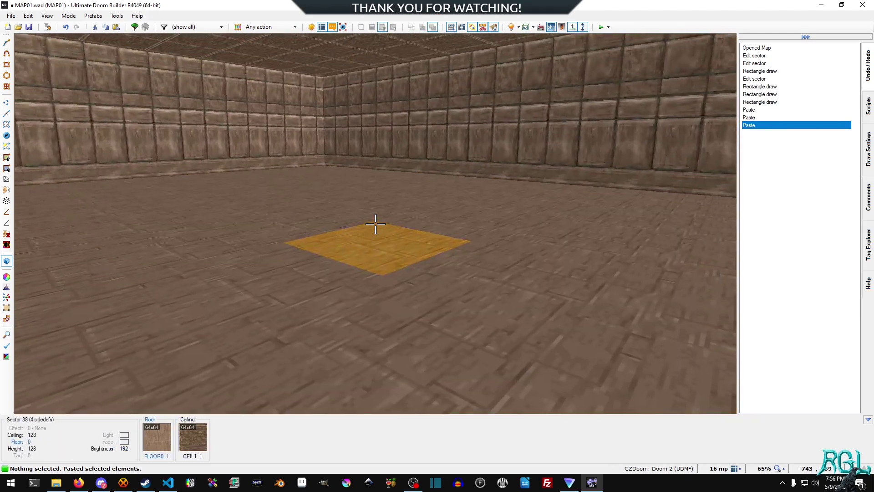
pyautogui.click(375, 223)
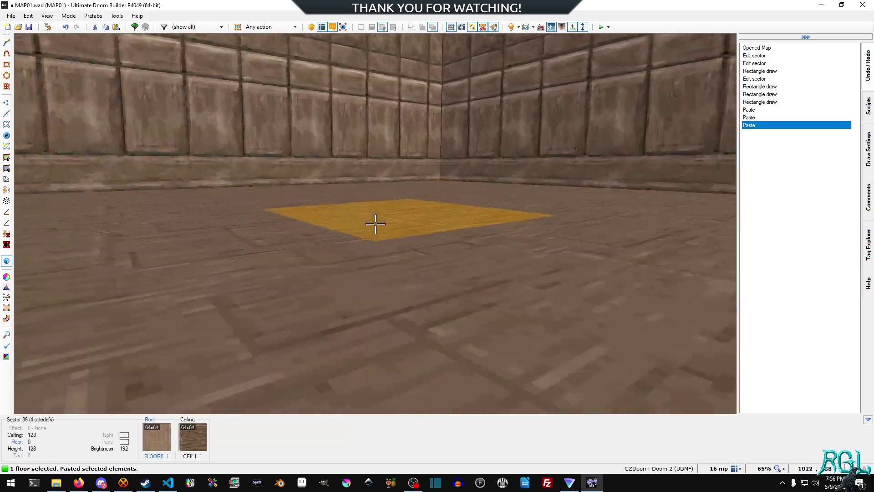
pyautogui.click(375, 224)
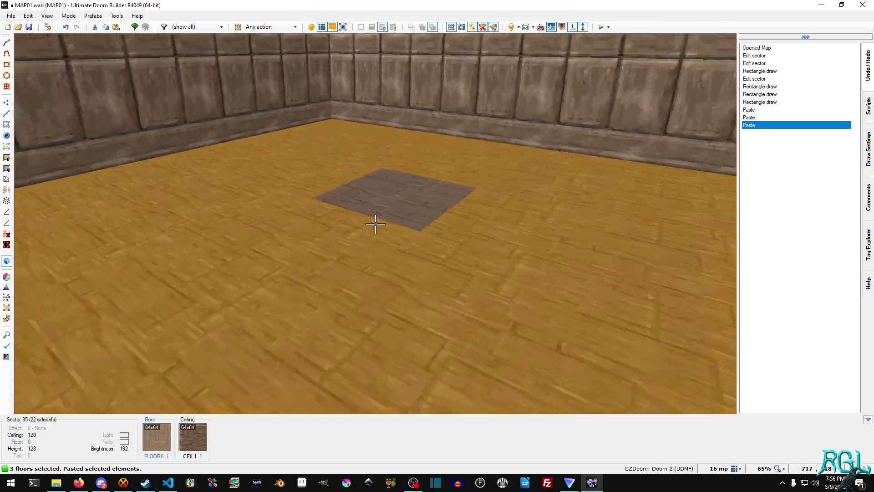
pyautogui.click(375, 224)
pyautogui.click(375, 223)
pyautogui.scroll(13, 375, 224)
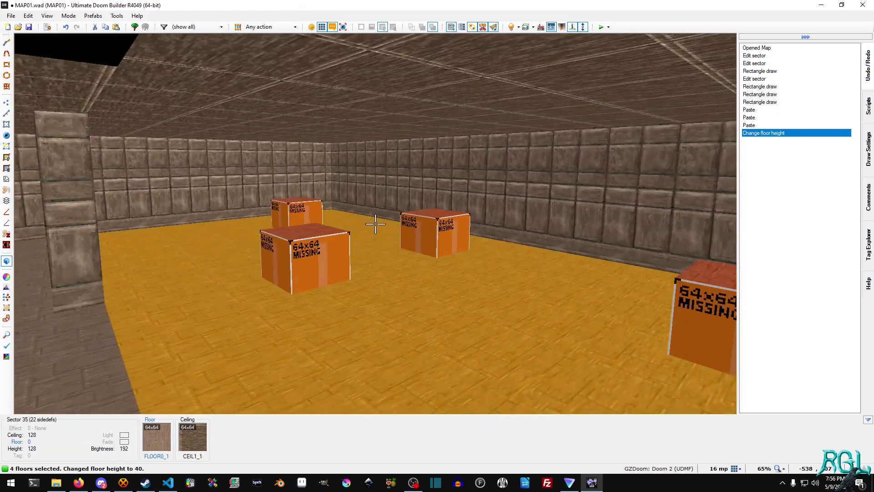
pyautogui.press('e')
pyautogui.press('a')
pyautogui.scroll(3, 375, 223)
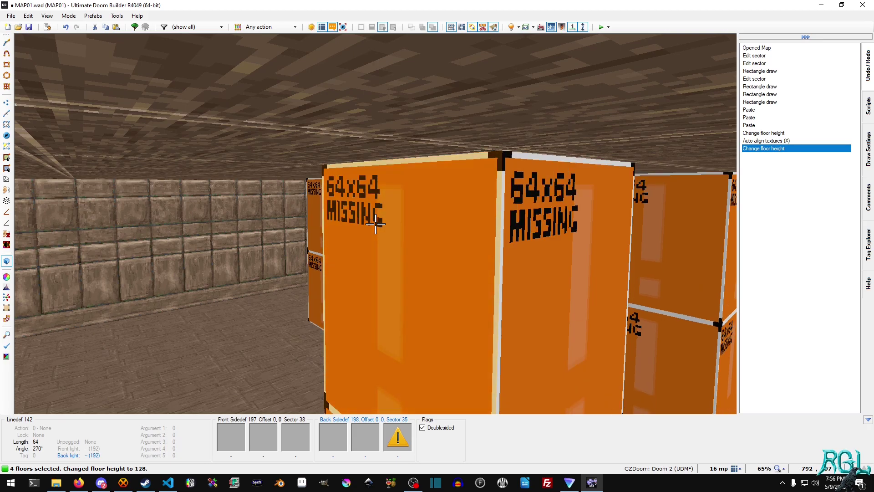
pyautogui.press('w')
pyautogui.press('w')
pyautogui.press('w')
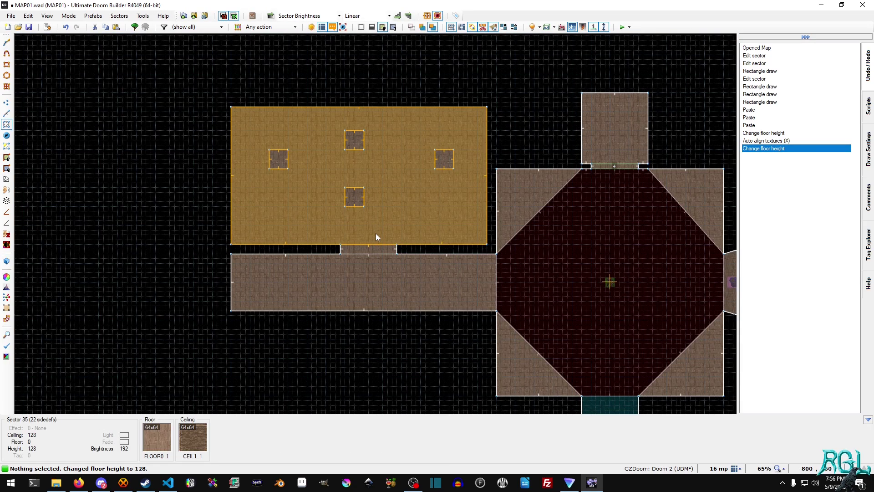
# Step: Select all four linedefs of the lower middle pillar and of the left pillar
pyautogui.scroll(4, 389, 216)
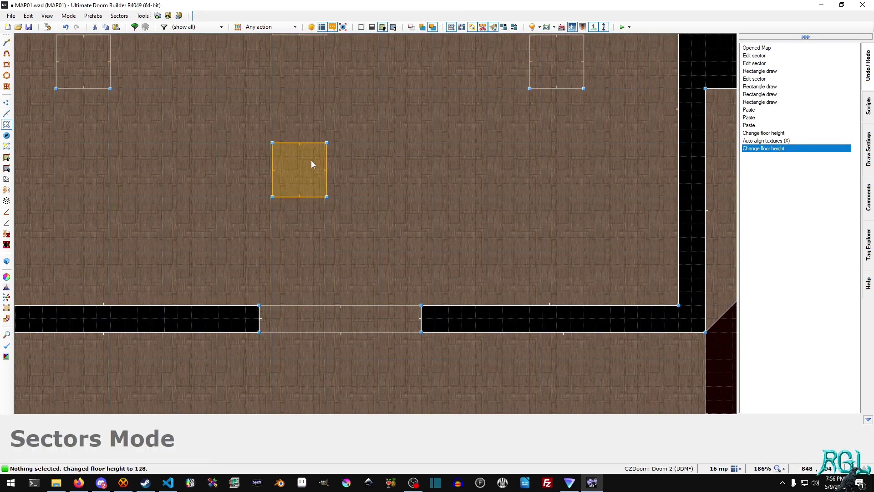
pyautogui.press('l')
pyautogui.click(327, 165)
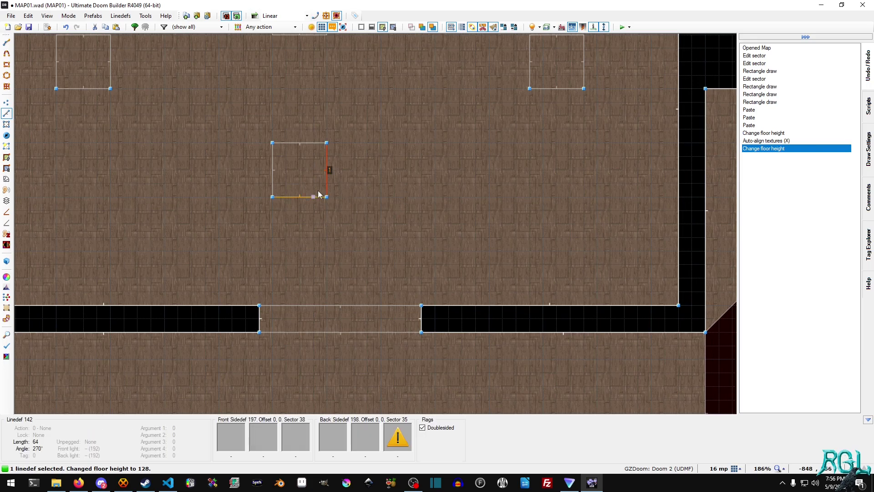
pyautogui.click(317, 196)
pyautogui.click(276, 159)
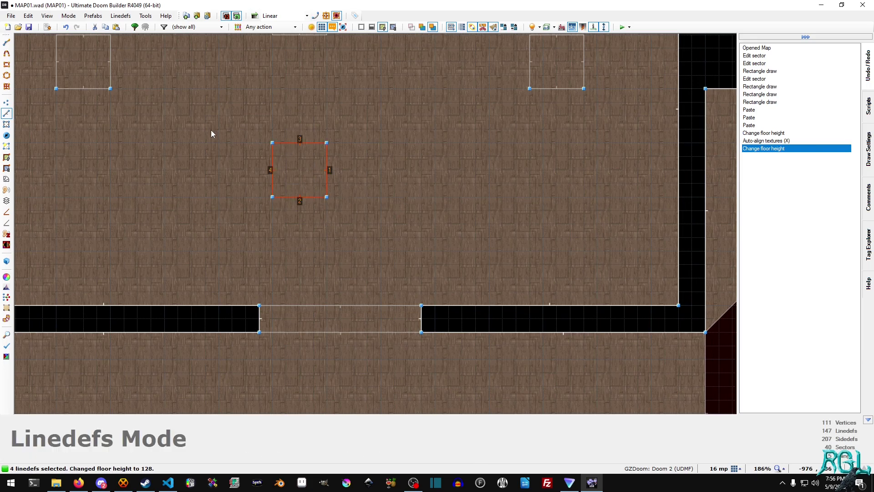
pyautogui.moveTo(179, 97); pyautogui.dragTo(213, 158, button='middle')
pyautogui.click(146, 128)
pyautogui.click(116, 145)
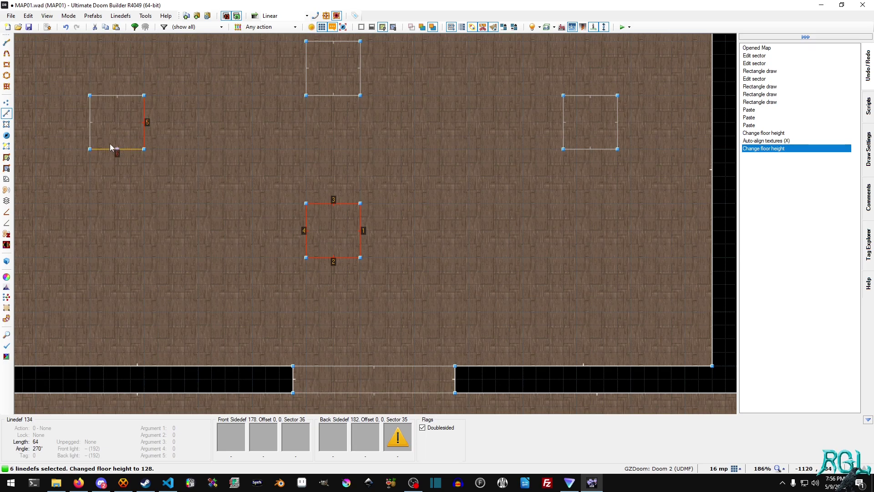
pyautogui.click(109, 103)
# Step: Add all the linedefs of the upper middle pillar and of the right pillar to the selection
pyautogui.click(343, 94)
pyautogui.click(356, 73)
pyautogui.click(332, 49)
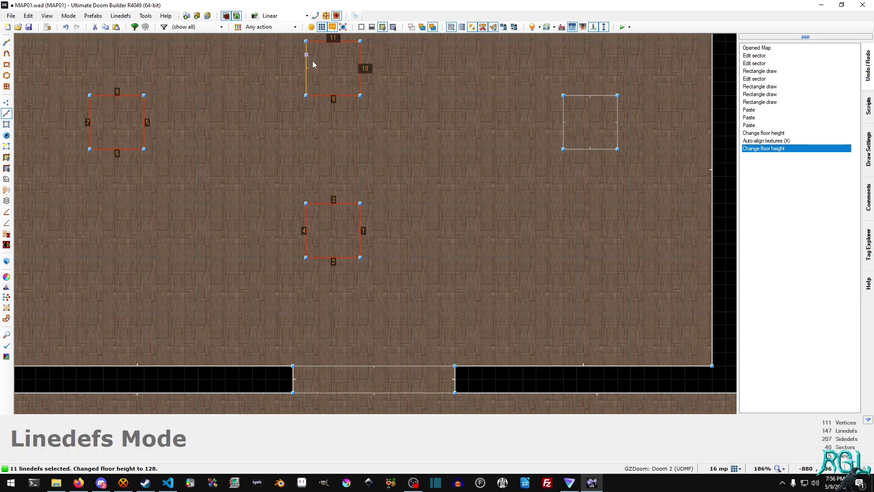
pyautogui.click(313, 62)
pyautogui.click(591, 98)
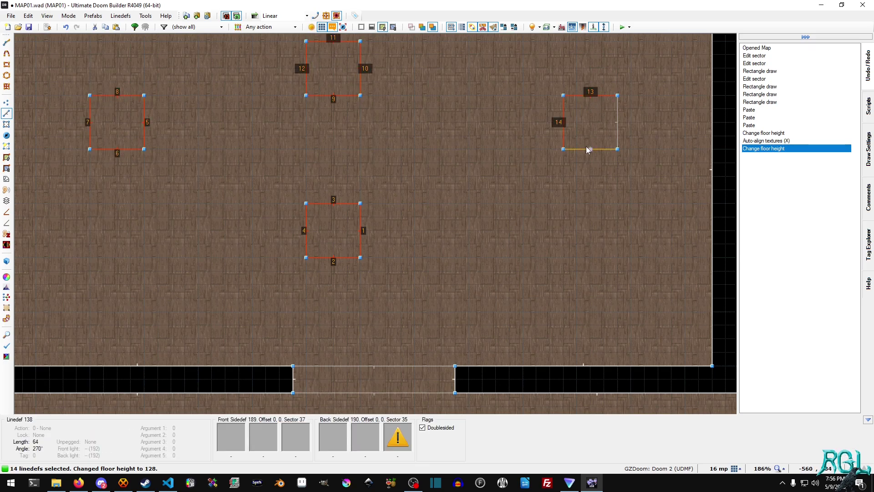
pyautogui.click(623, 124)
pyautogui.click(600, 153)
# Step: Apply the STARTAN1 texture from the Base set to the selected linedefs' back lower sides and check the pillars in 3D visual mode
pyautogui.rightClick(600, 152)
pyautogui.click(439, 318)
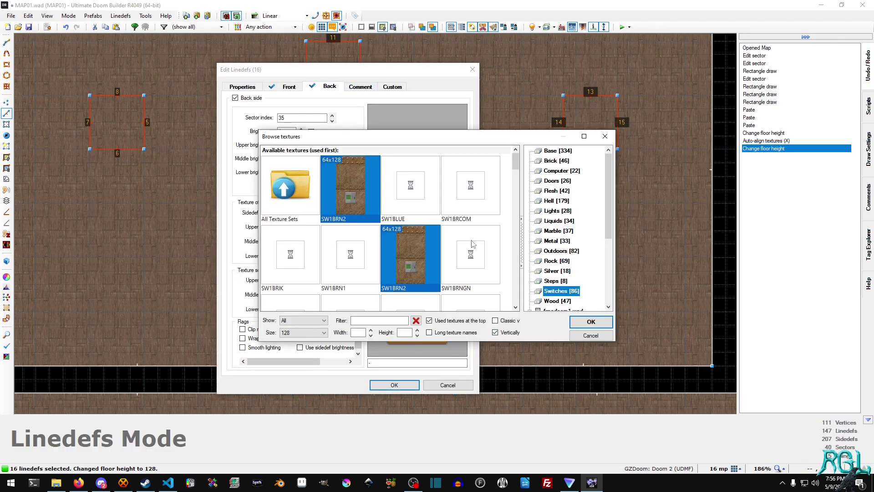
pyautogui.scroll(-1, 430, 260)
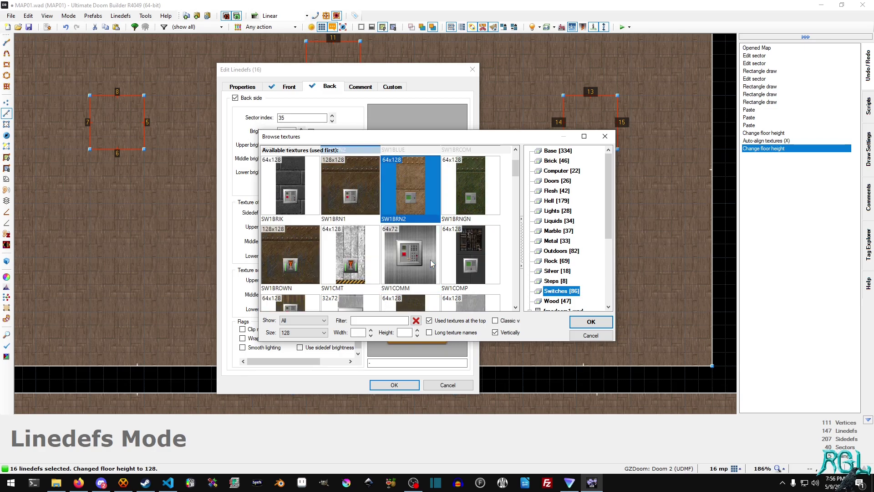
pyautogui.scroll(1, 431, 258)
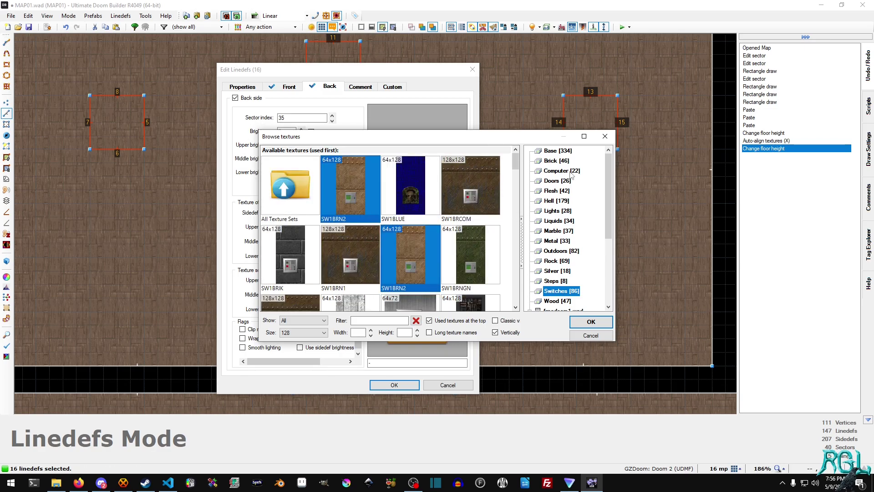
pyautogui.click(558, 150)
pyautogui.doubleClick(351, 253)
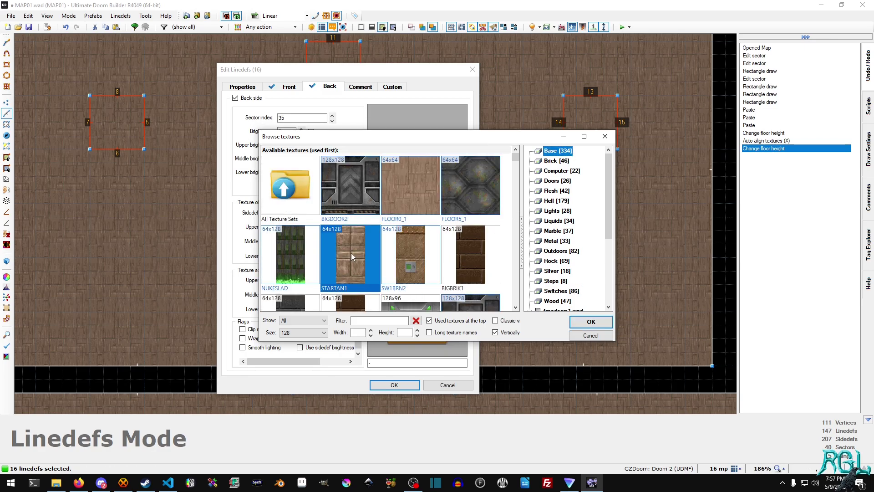
pyautogui.click(399, 382)
pyautogui.press('w')
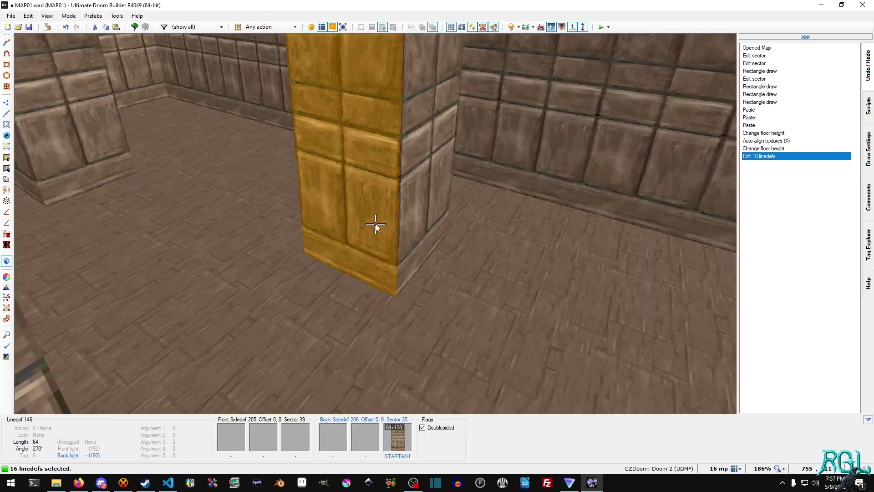
pyautogui.press('w')
# Step: Switch to sectors mode and deselect the four pillar sectors so only the surrounding room sector stays selected
pyautogui.moveTo(372, 195); pyautogui.dragTo(447, 218, button='middle')
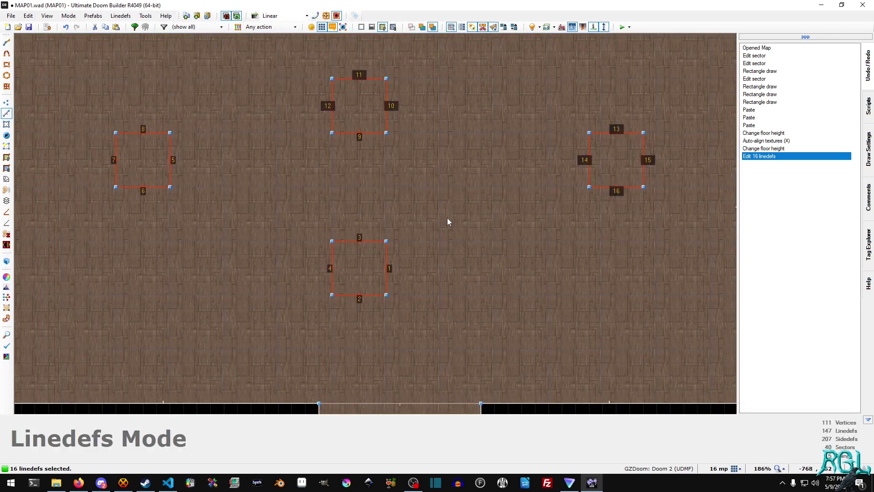
pyautogui.scroll(-2, 447, 217)
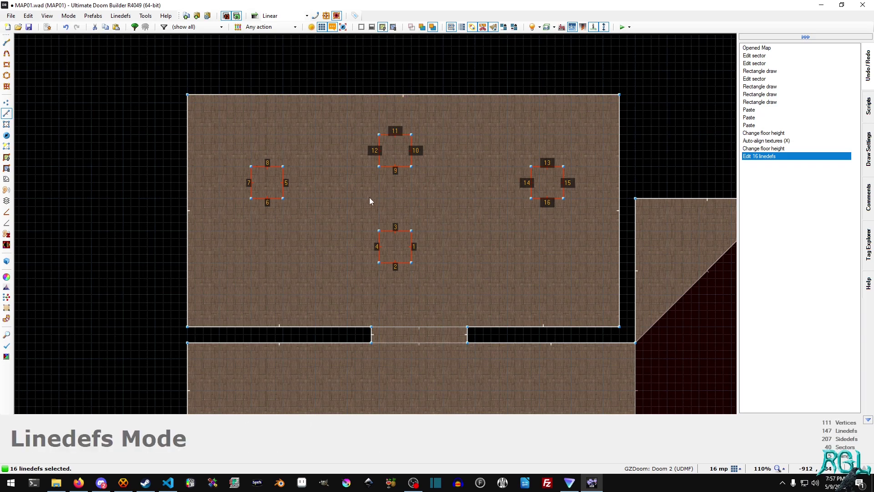
pyautogui.press('w')
pyautogui.press('w')
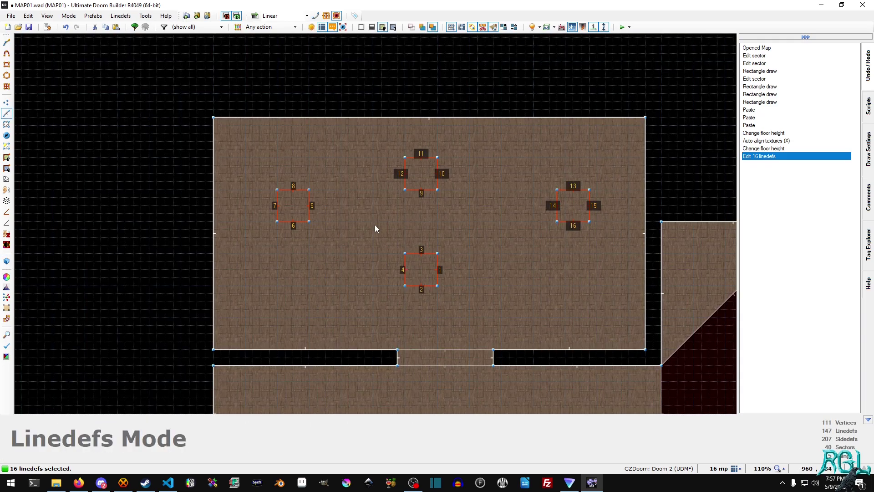
pyautogui.press('s')
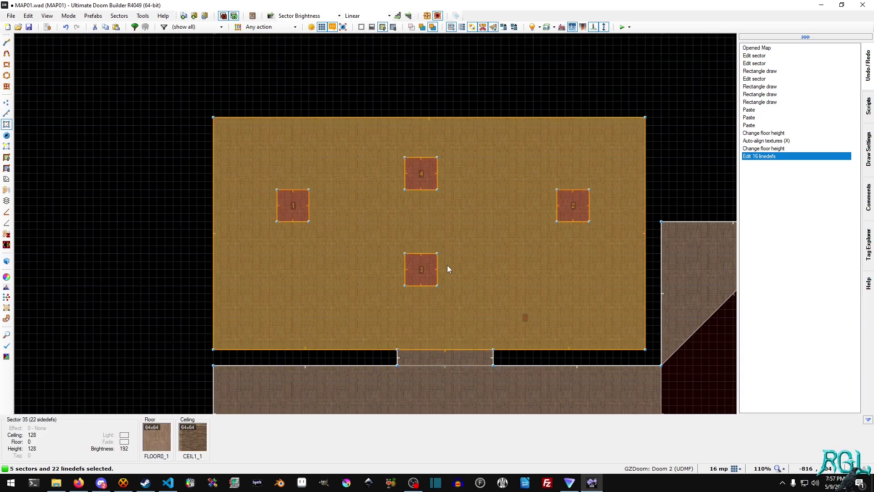
pyautogui.click(428, 267)
pyautogui.click(420, 176)
pyautogui.click(577, 196)
pyautogui.click(298, 204)
pyautogui.click(419, 272)
# Step: Set the room sector's floor reflectivity to 0.2 and its ceiling reflectivity to 1
pyautogui.rightClick(344, 227)
pyautogui.click(381, 111)
pyautogui.click(431, 108)
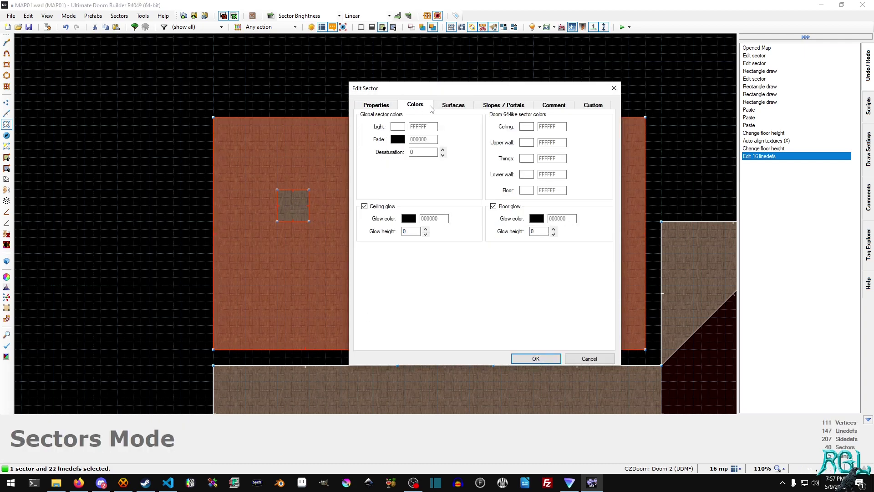
pyautogui.click(453, 105)
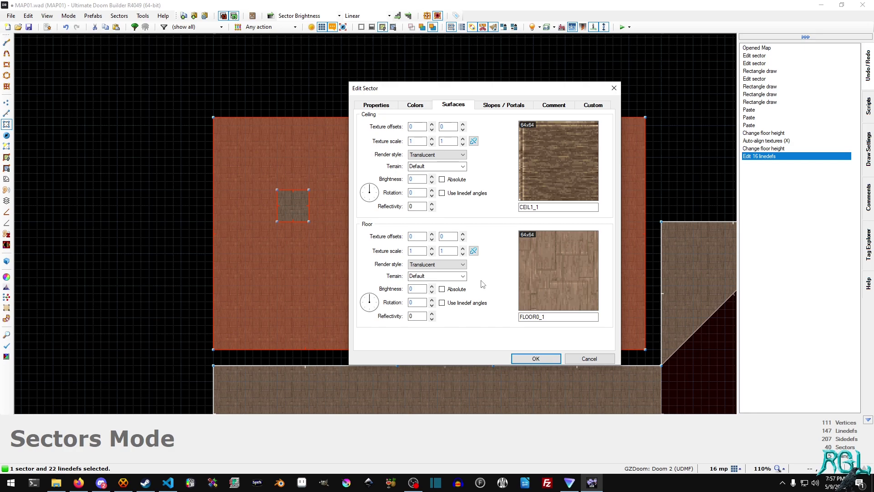
pyautogui.click(432, 314)
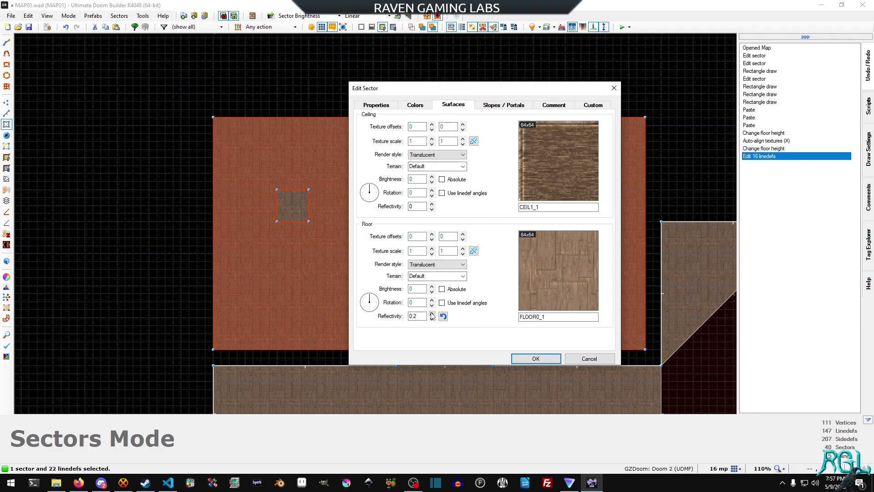
pyautogui.doubleClick(420, 207)
pyautogui.write('1')
pyautogui.click(547, 361)
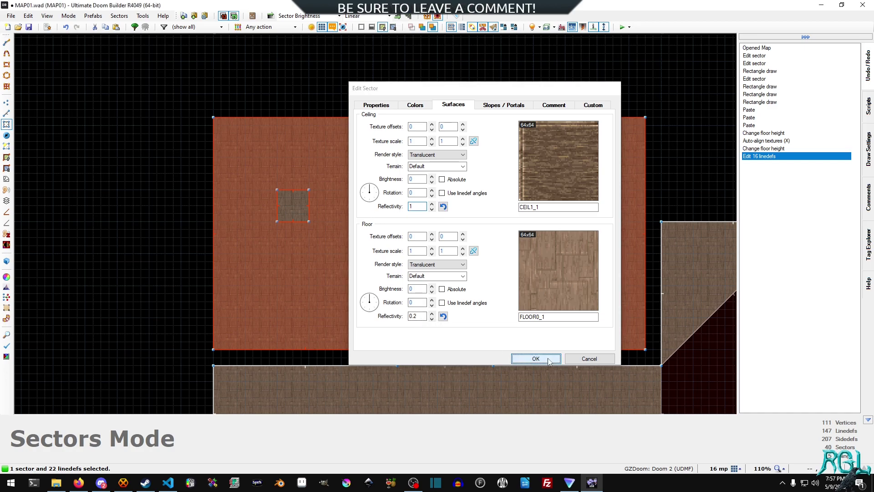
# Step: Test the map in GZDoom, inspect the floor and ceiling reflections in the pillar room, and exit the game through the console
pyautogui.click(623, 27)
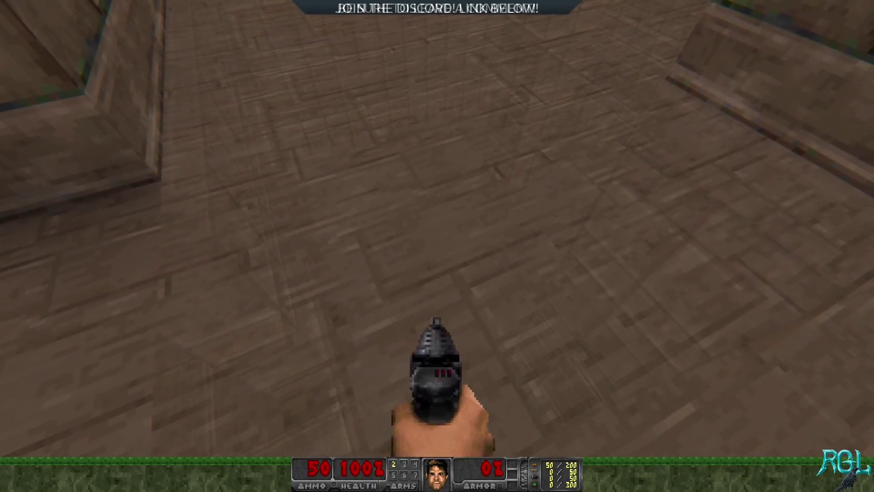
pyautogui.press('w')
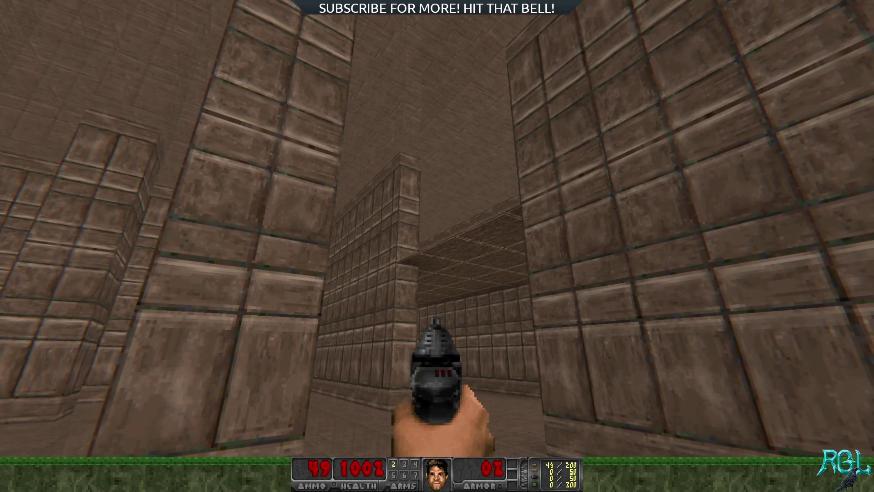
pyautogui.press('w')
pyautogui.press('a')
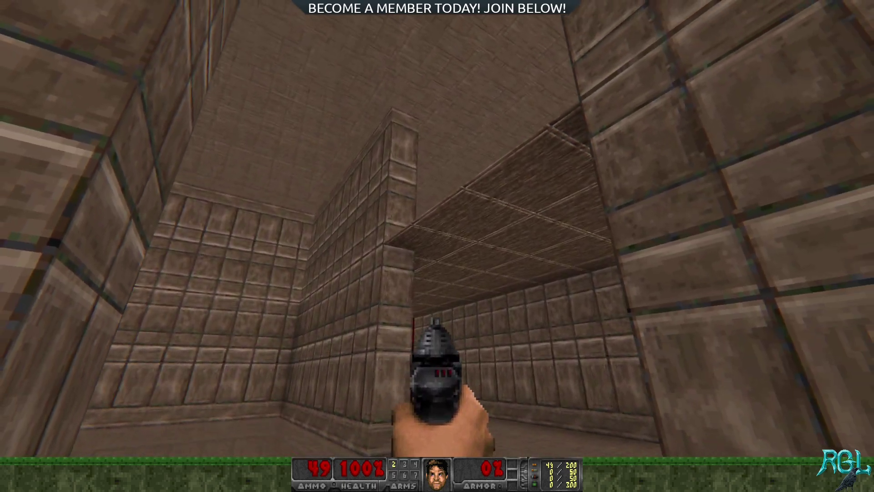
pyautogui.press('`')
pyautogui.write('exit')
pyautogui.press('Return')
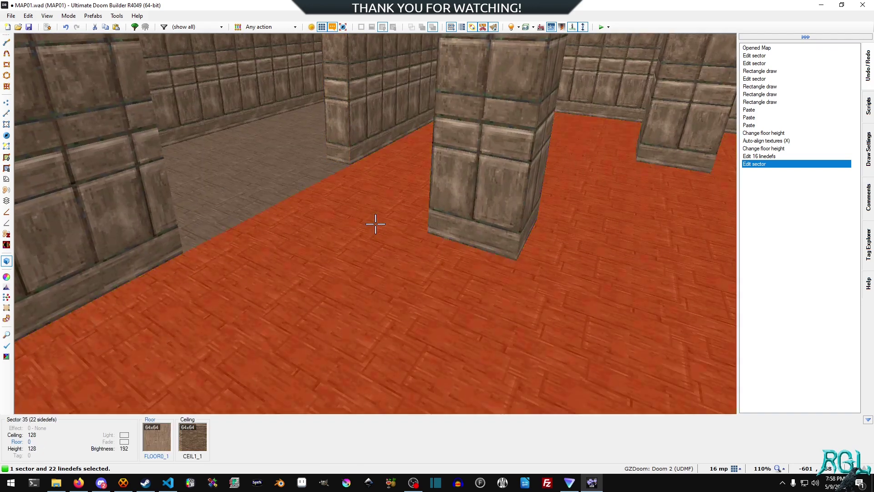
# Step: Reset the room sector's ceiling reflectivity to 0 and set its floor reflectivity to 1
pyautogui.rightClick(376, 223)
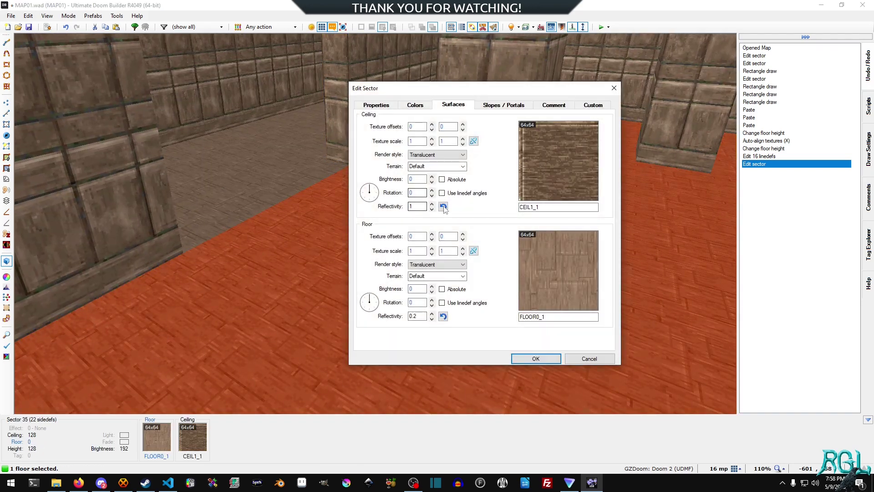
pyautogui.click(445, 207)
pyautogui.click(419, 315)
pyautogui.press('BackSpace')
pyautogui.press('BackSpace')
pyautogui.press('BackSpace')
pyautogui.write('1')
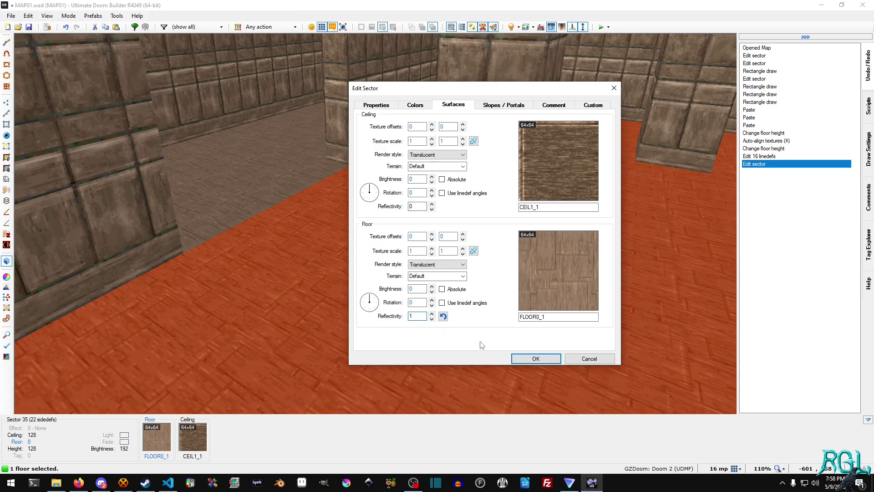
pyautogui.click(533, 359)
pyautogui.press('q')
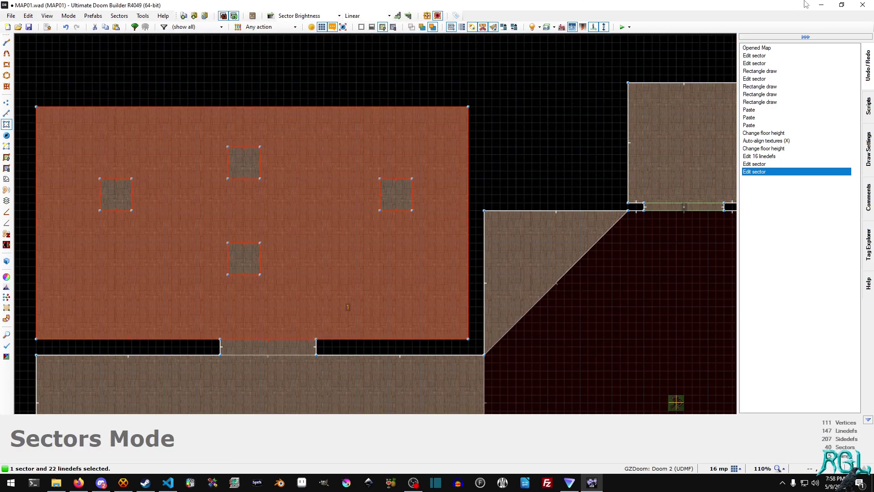
# Step: Test the map in GZDoom again and walk around the pillars to examine the room's mirrored floor
pyautogui.click(622, 27)
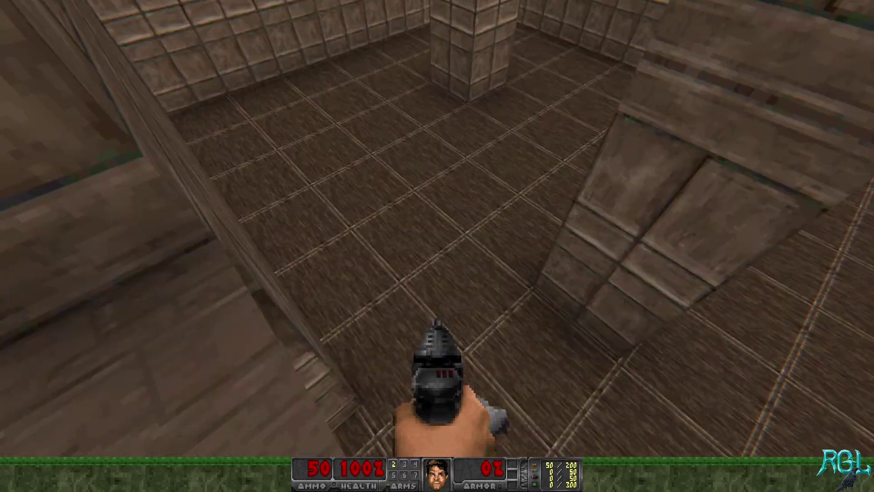
pyautogui.press('w')
pyautogui.press('s')
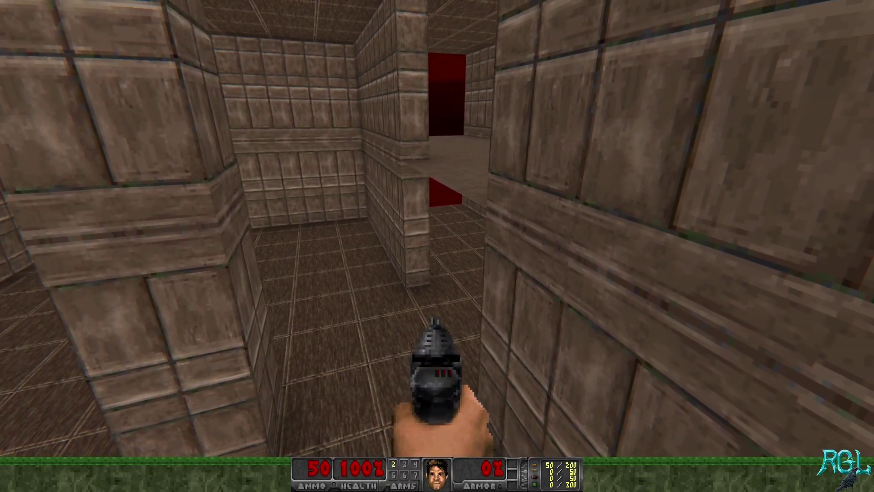
pyautogui.press('w')
pyautogui.press('w')
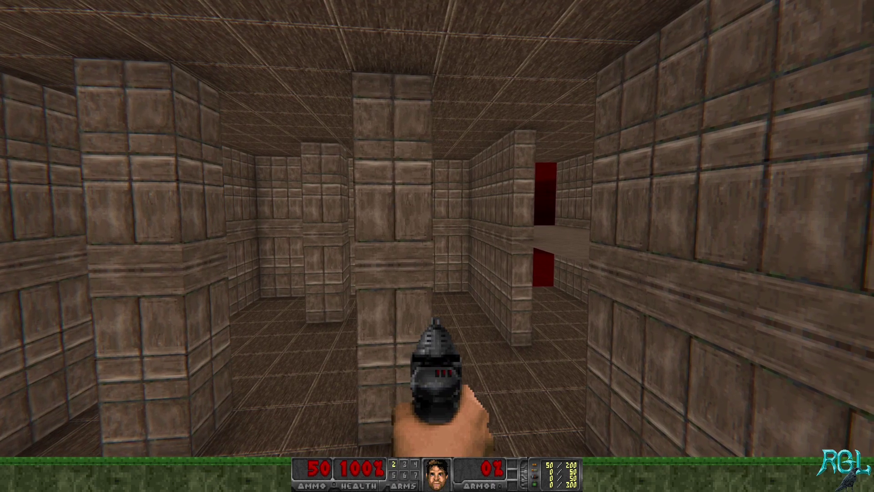
pyautogui.press('w')
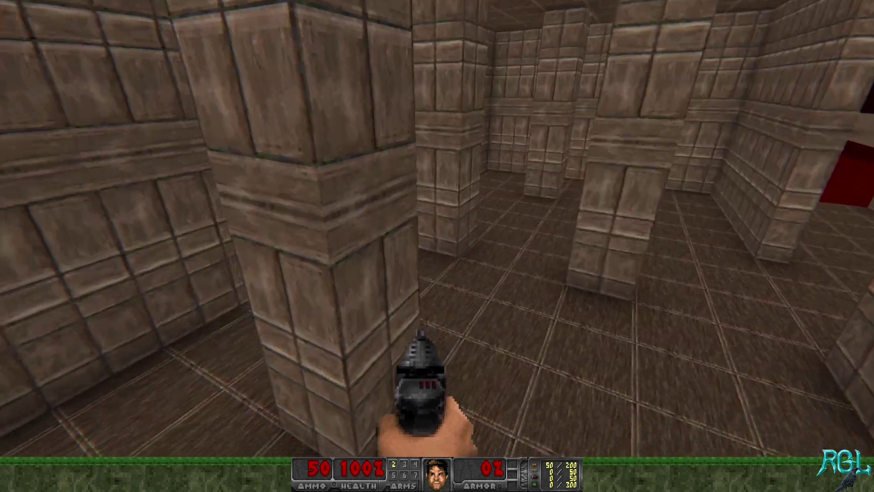
pyautogui.press('w')
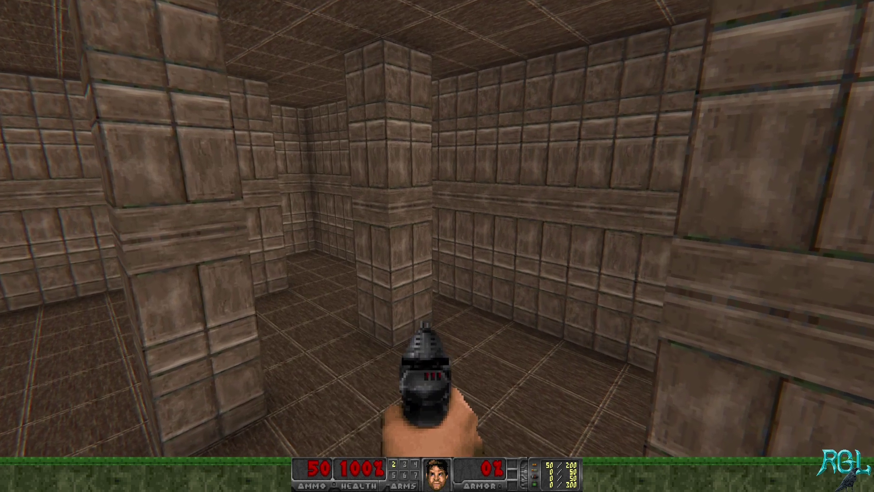
pyautogui.press('s')
pyautogui.press('w')
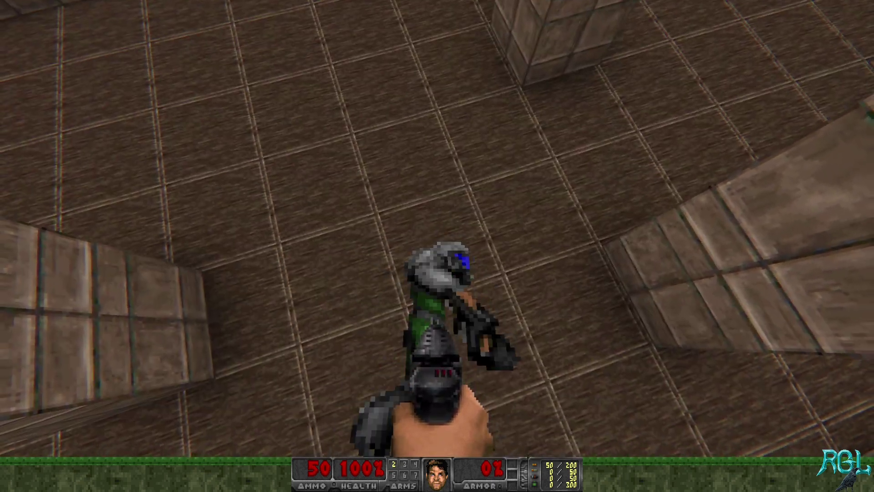
pyautogui.press('a')
pyautogui.press('w')
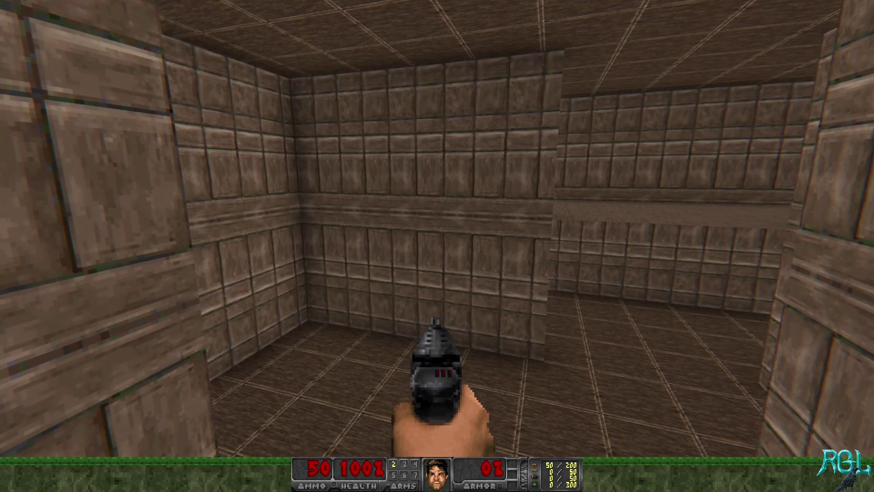
pyautogui.press('s')
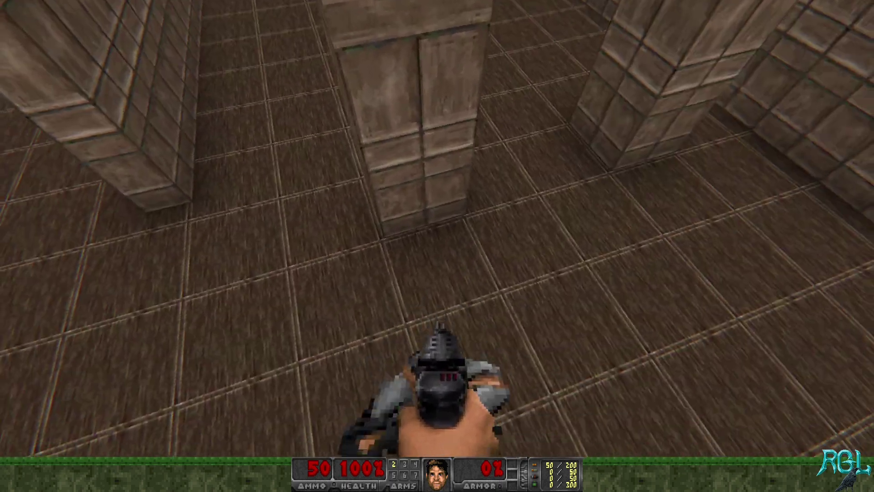
pyautogui.press('w')
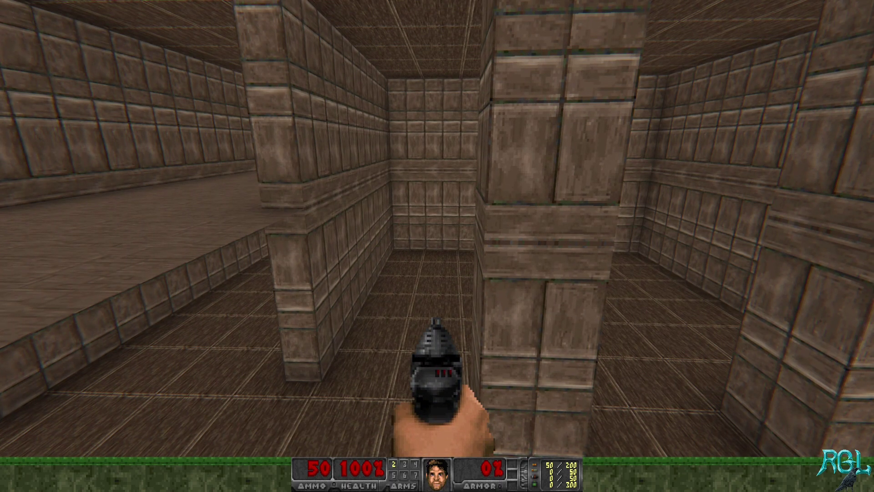